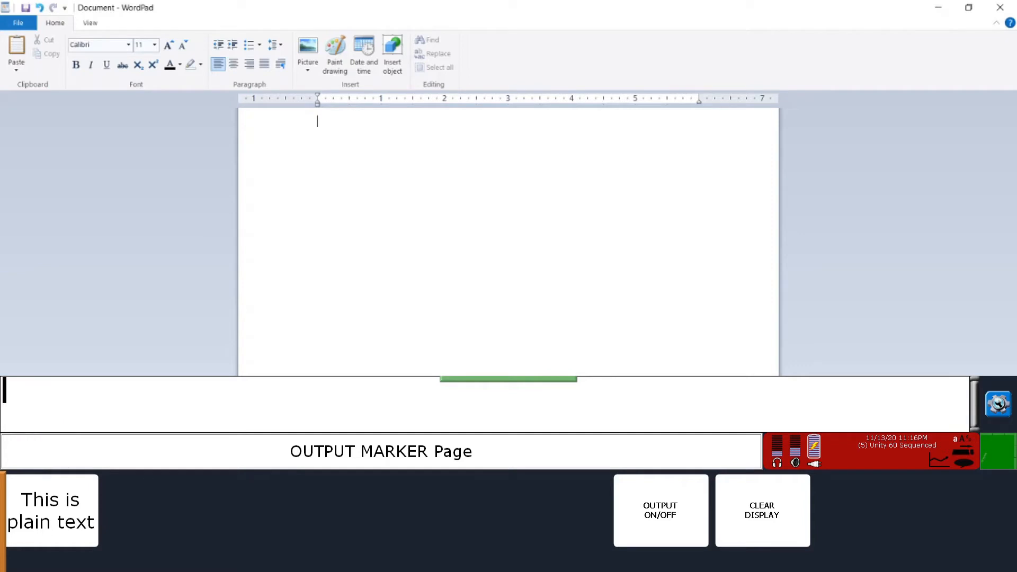
Run the "This is plain text" key with computer output off, then clear the display and turn output on
left_click(55, 522)
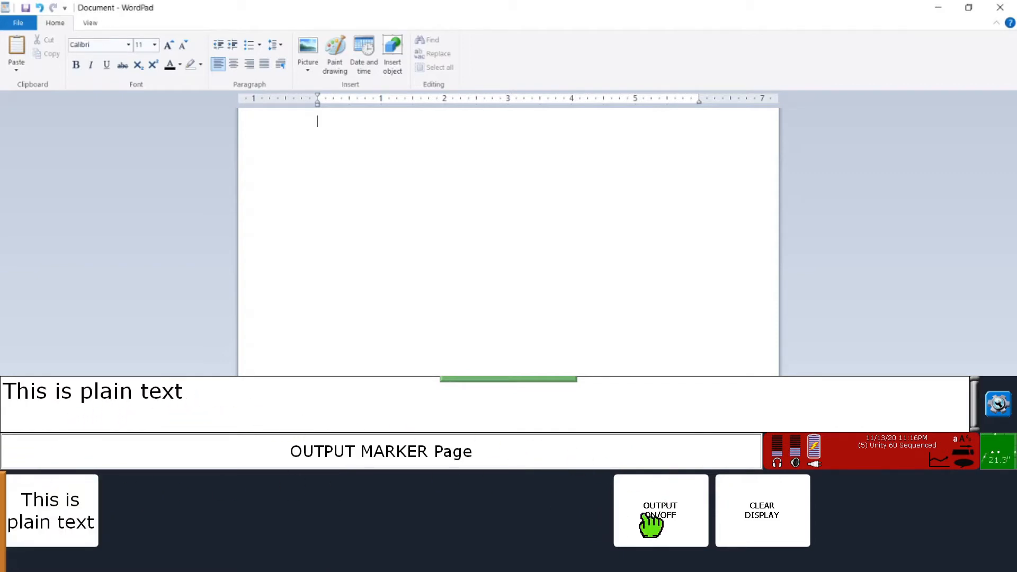
left_click(753, 534)
left_click(666, 530)
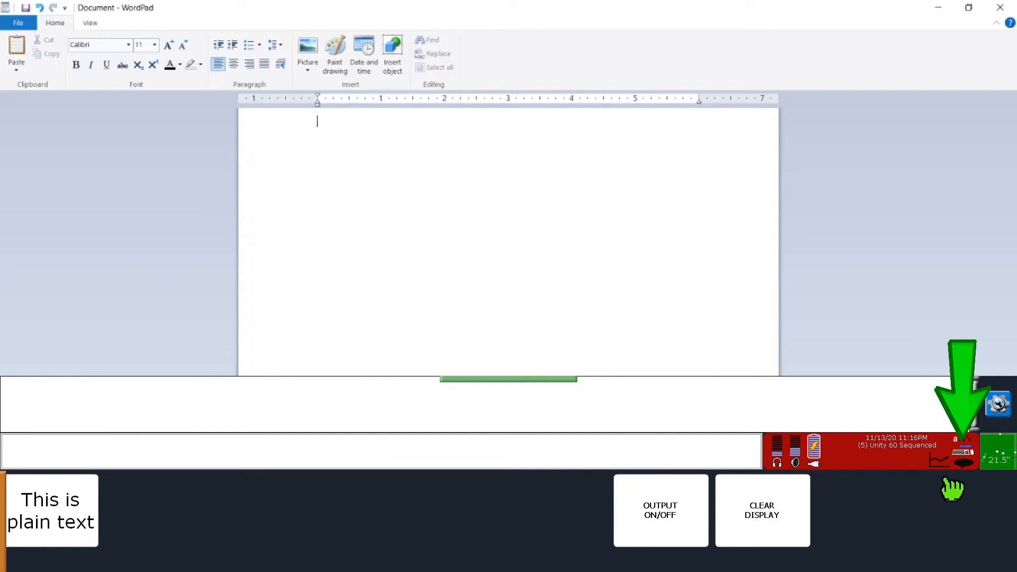
Run the "This is plain text" key with computer output on, then clear the display and turn output off
left_click(41, 546)
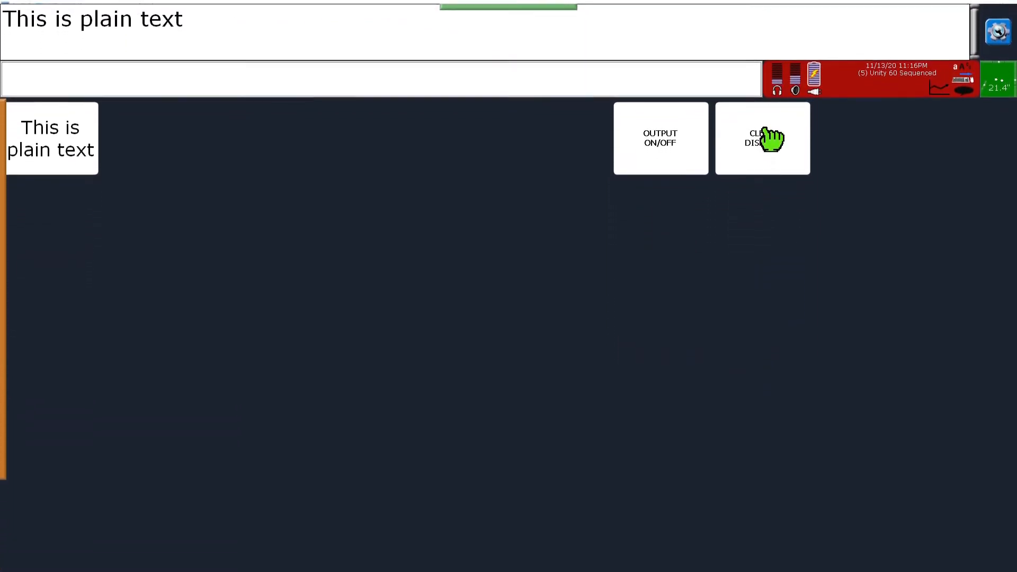
left_click(772, 132)
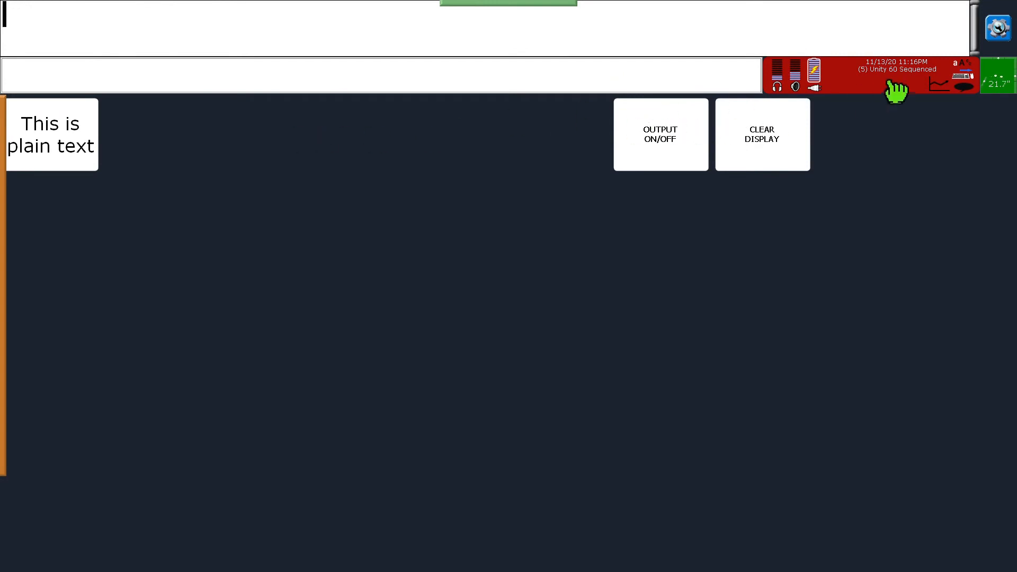
left_click(686, 130)
Insert the OUTPUT MARKER tool at the start of the "This is plain text" key's message and save the key
left_click(11, 301)
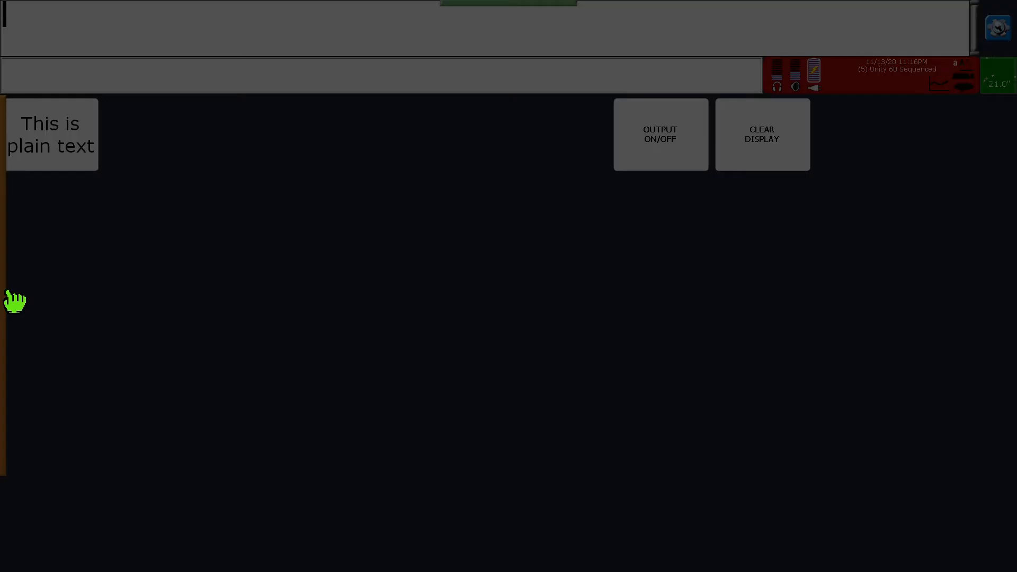
left_click(167, 223)
left_click(72, 140)
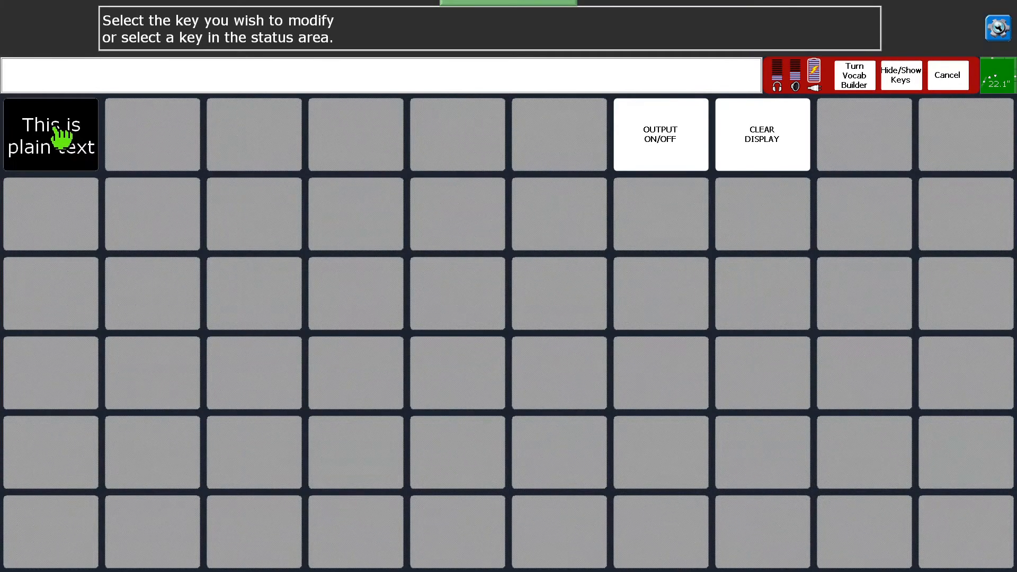
left_click(48, 268)
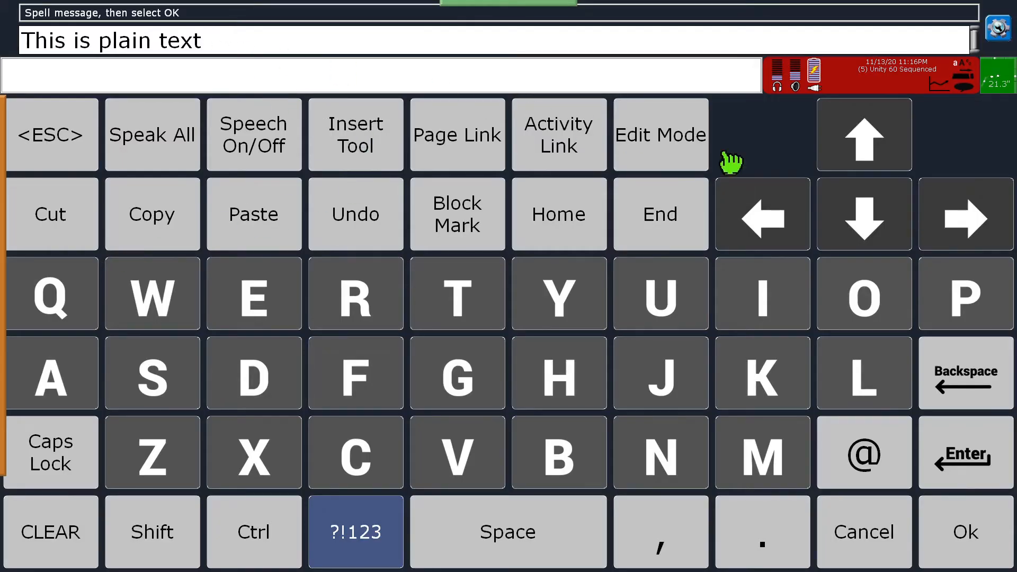
left_click(570, 229)
left_click(351, 136)
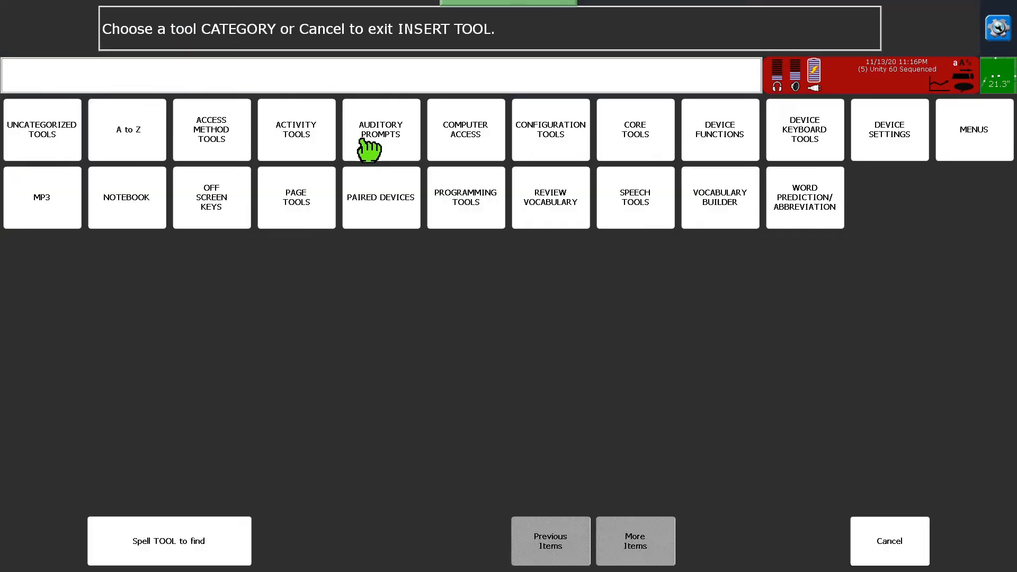
left_click(464, 139)
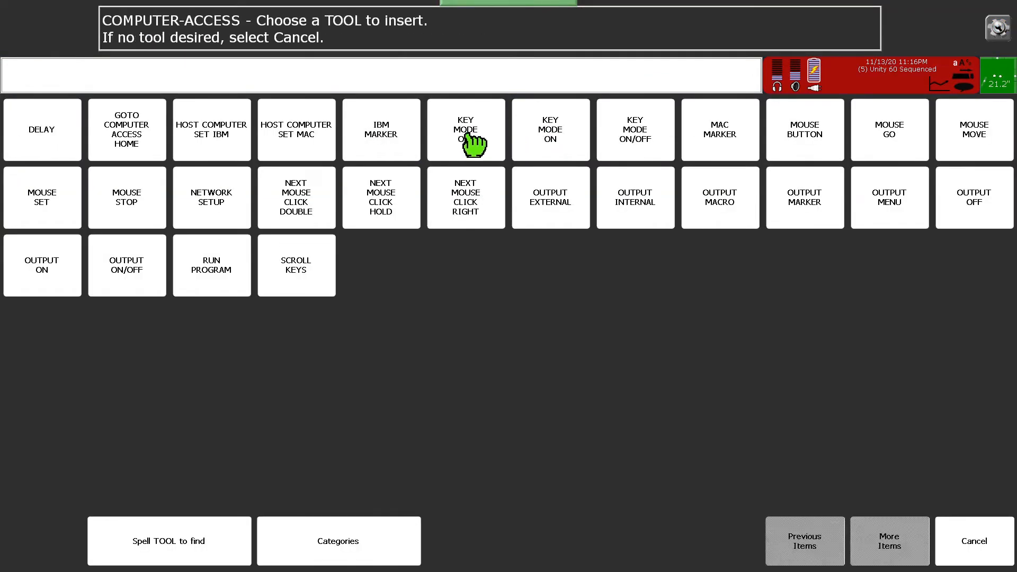
left_click(818, 196)
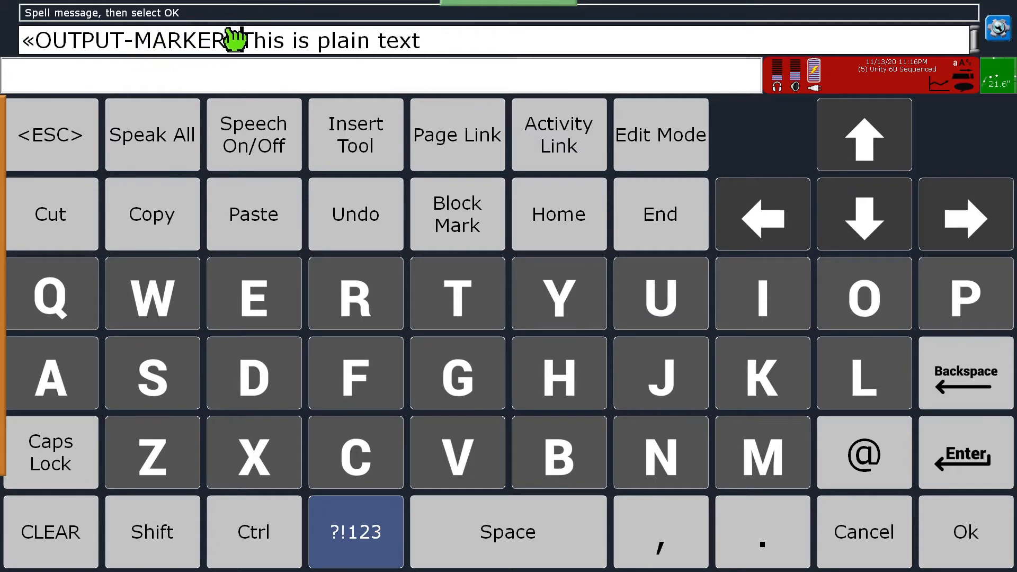
left_click(992, 546)
left_click(992, 549)
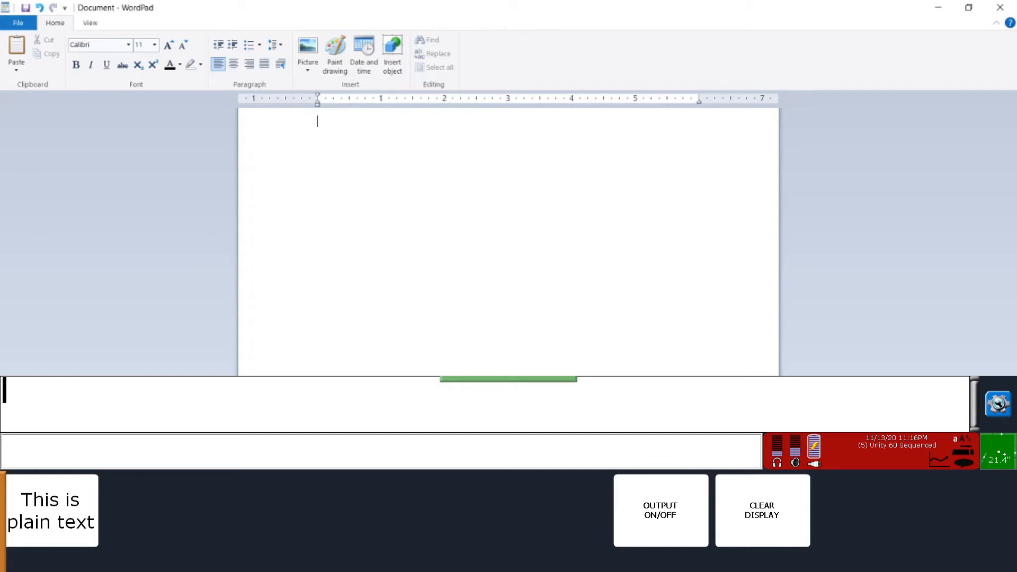
Run the marked "This is plain text" key with computer output off, and again with output turned on
left_click(21, 487)
left_click(661, 510)
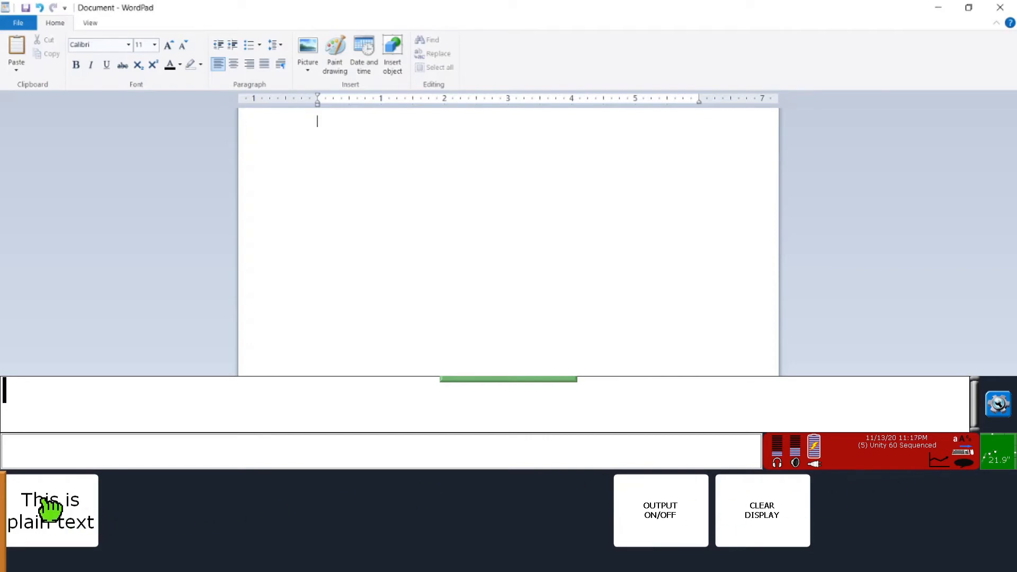
left_click(69, 525)
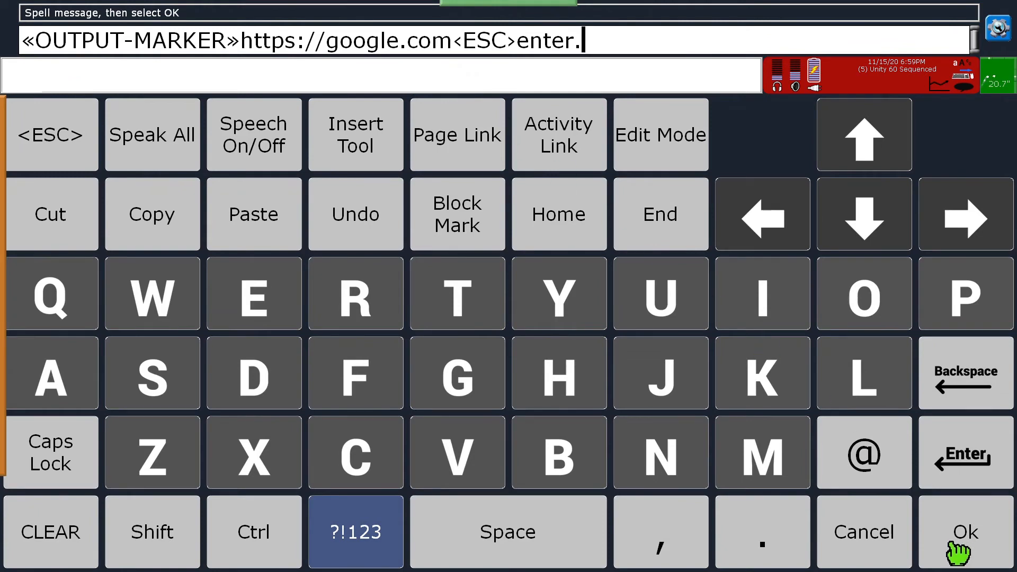
left_click(970, 554)
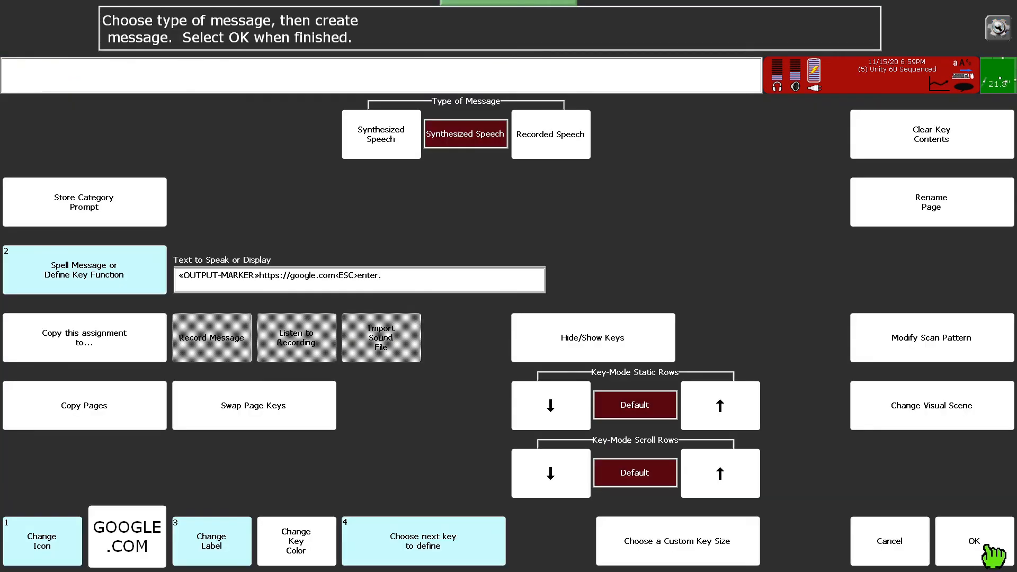
left_click(988, 551)
left_click(84, 159)
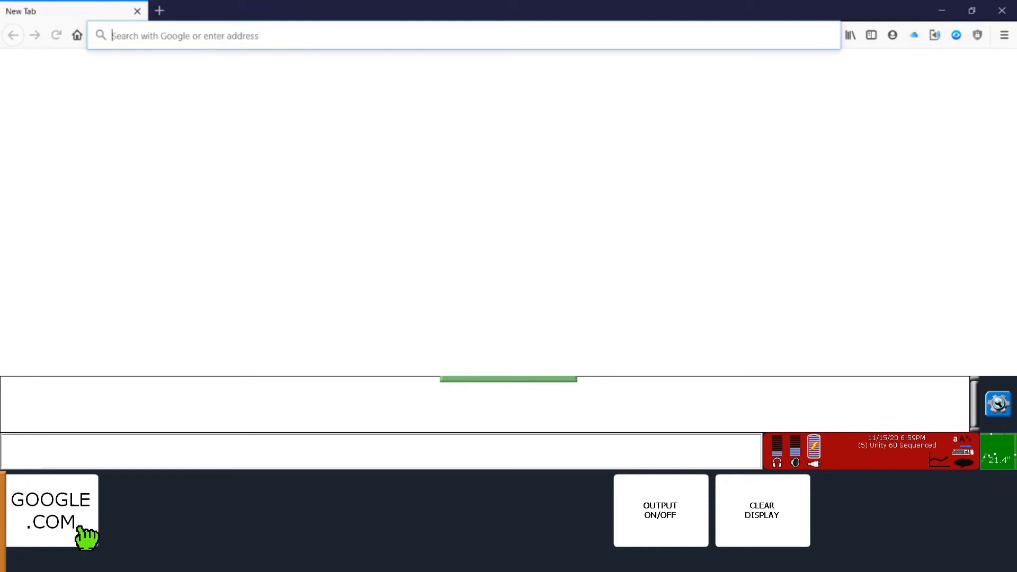
left_click(87, 538)
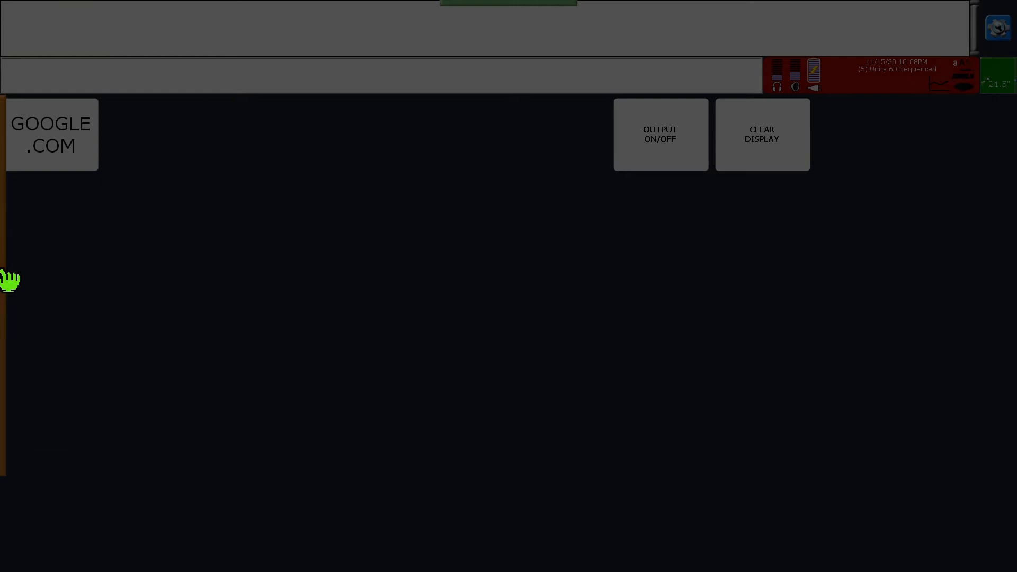
Open the GOOGLE.COM key's message for editing and place the cursor between the web address and ‹ESC›enter
left_click(6, 281)
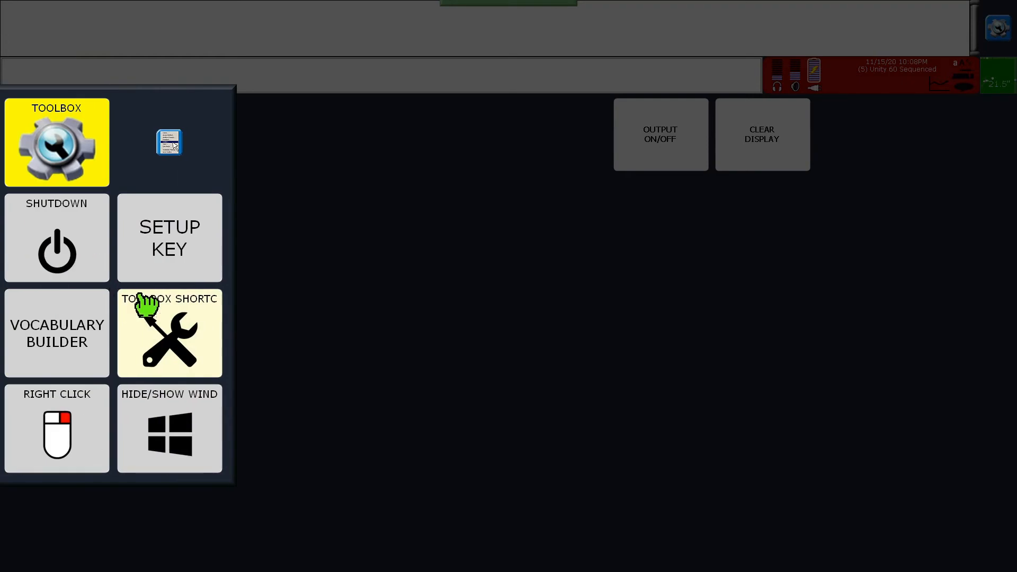
left_click(186, 250)
left_click(79, 133)
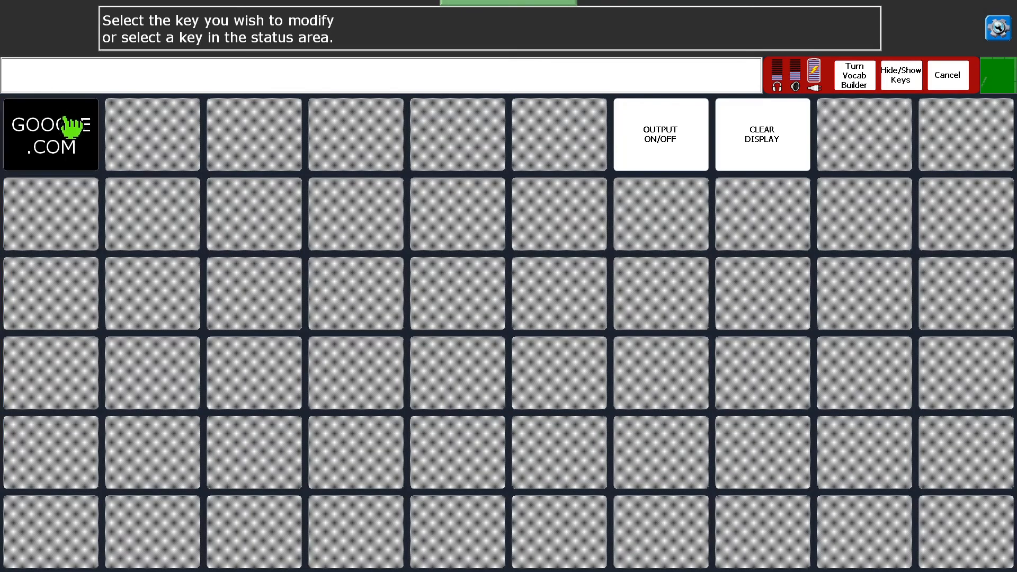
left_click(102, 270)
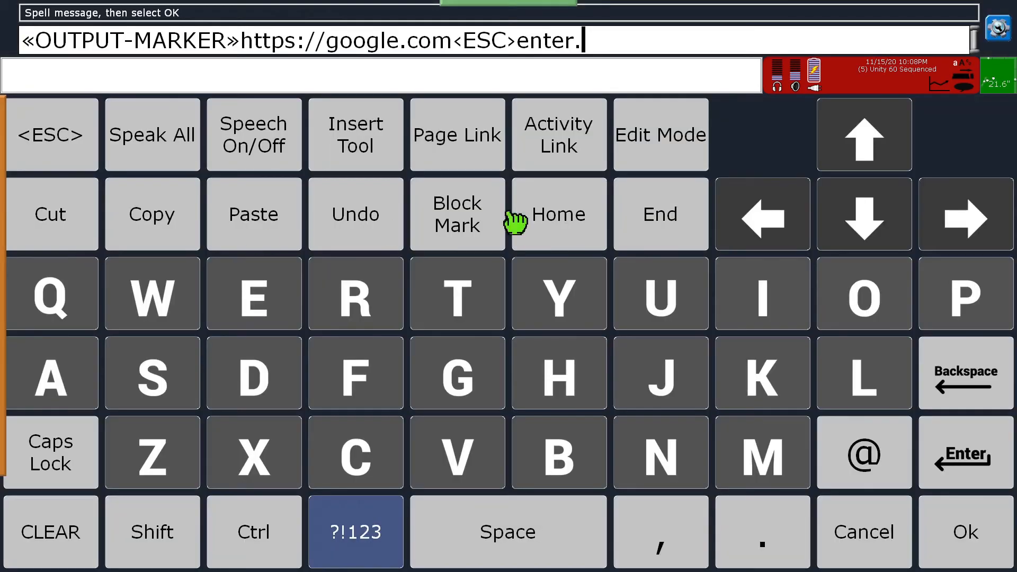
left_click(784, 210)
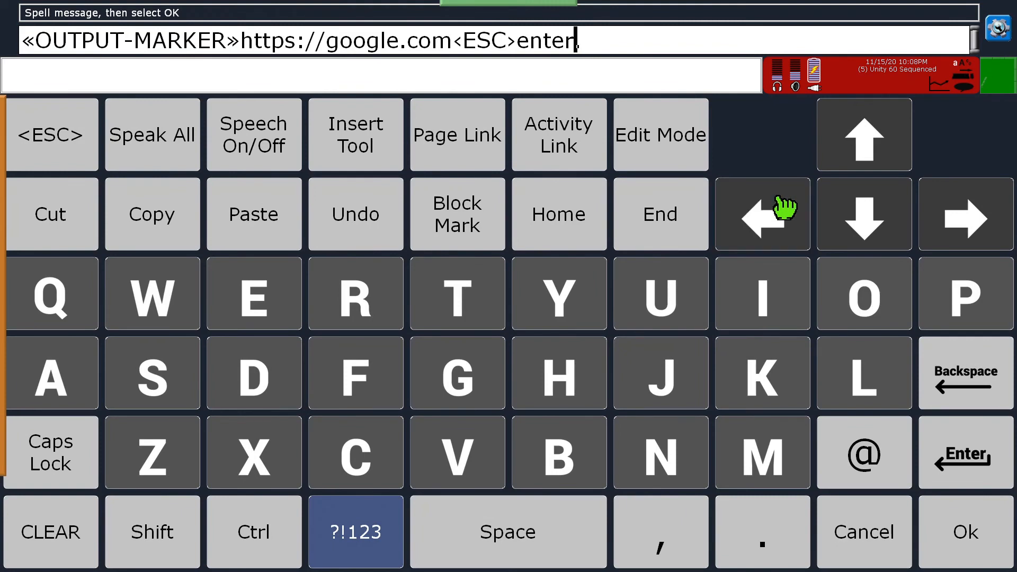
left_click(785, 209)
left_click(785, 209)
left_click(785, 209)
left_click(785, 209)
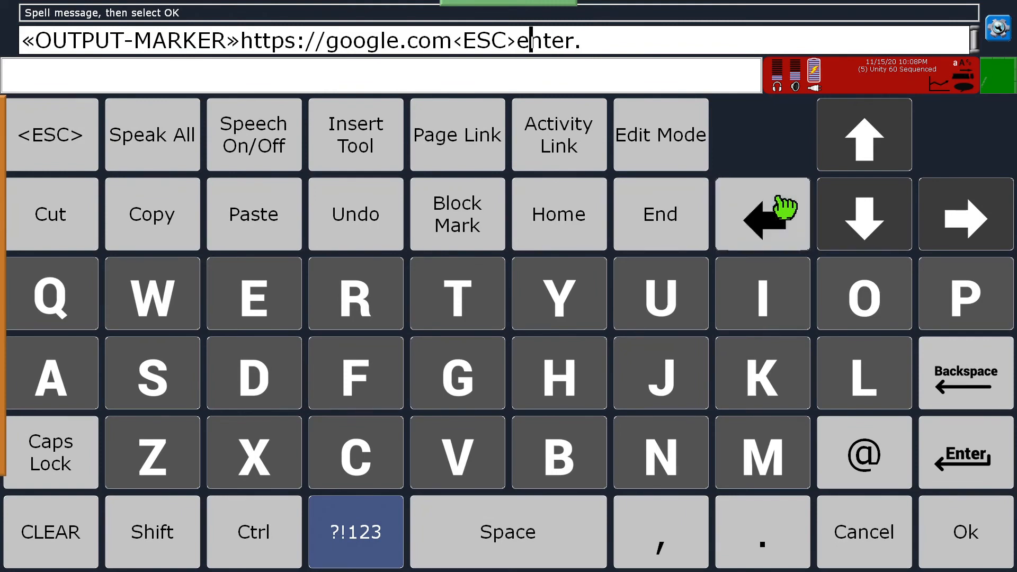
left_click(784, 209)
left_click(785, 209)
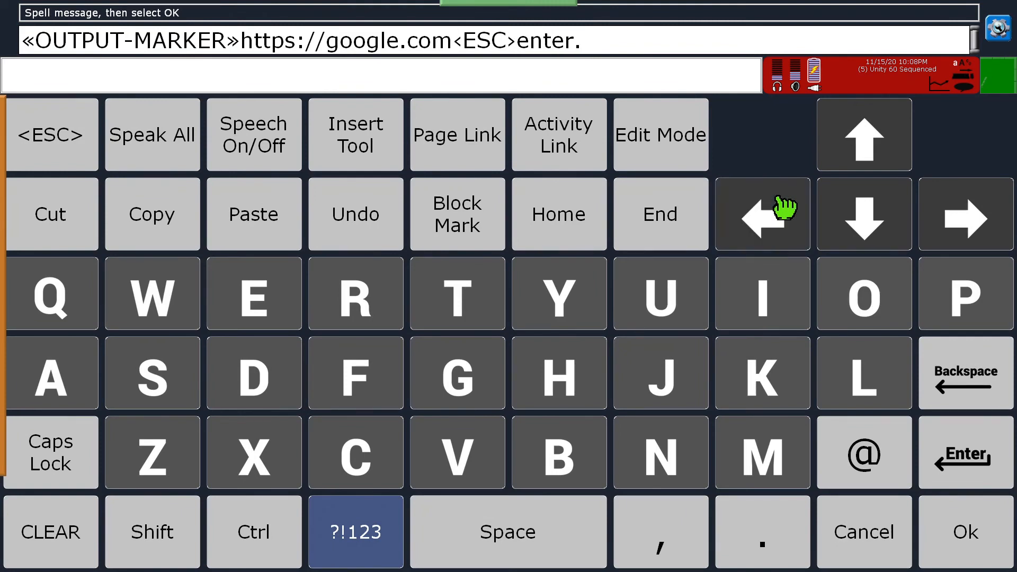
Find the tool named "delay" by spelling it and choose DELAY for insertion into the message
left_click(349, 136)
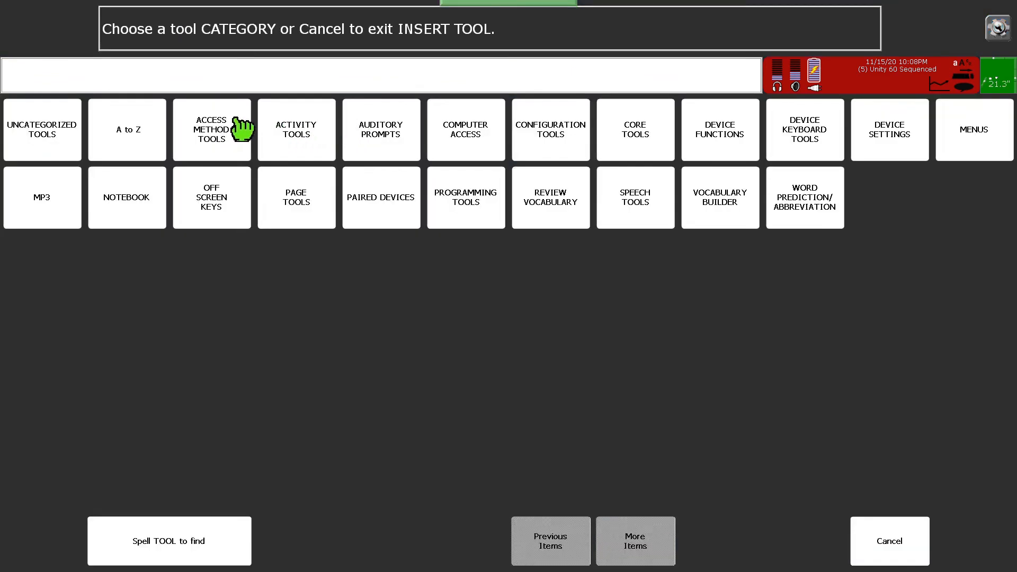
left_click(175, 544)
left_click(264, 358)
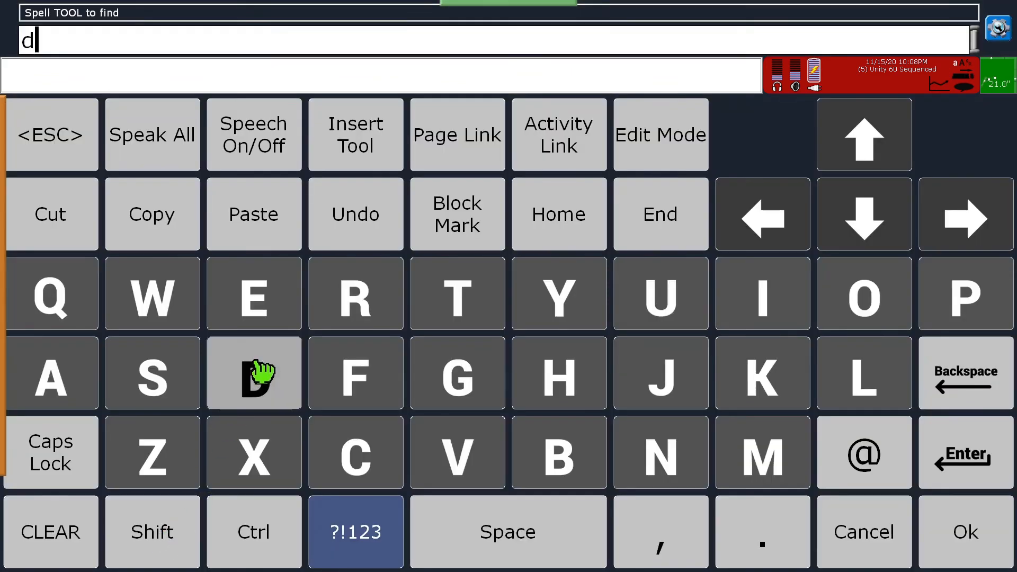
left_click(270, 296)
left_click(872, 397)
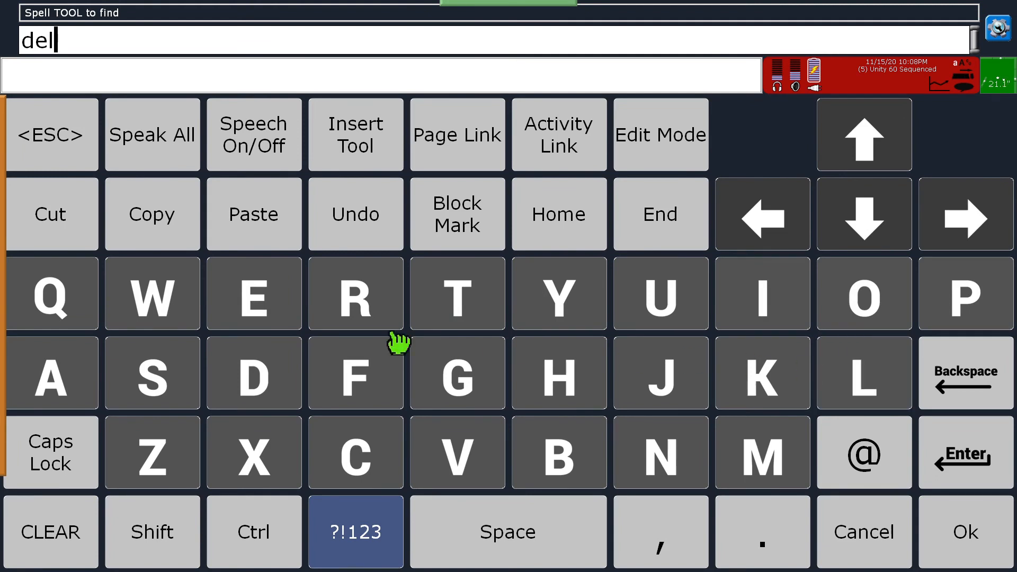
left_click(88, 370)
left_click(541, 312)
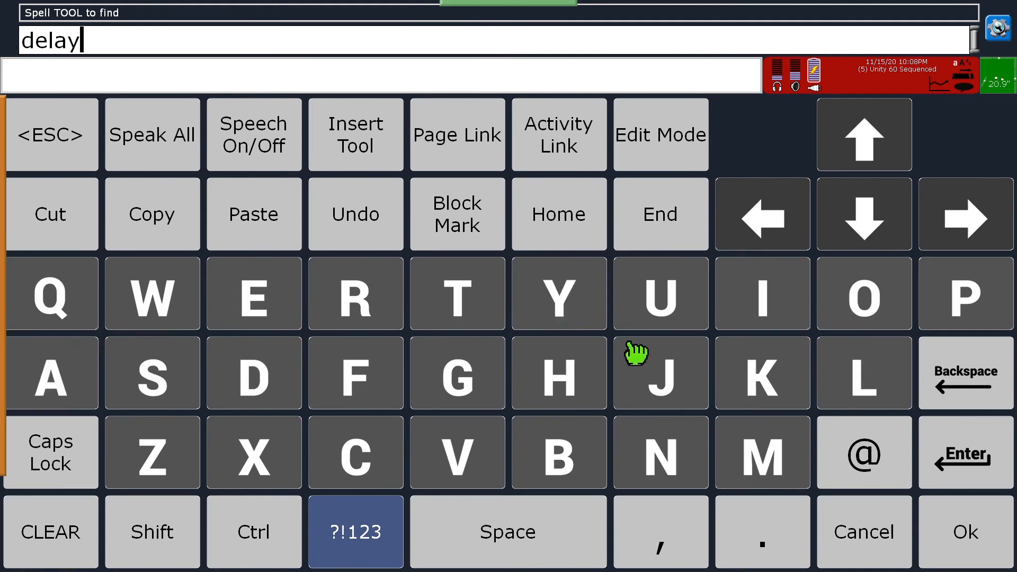
left_click(949, 555)
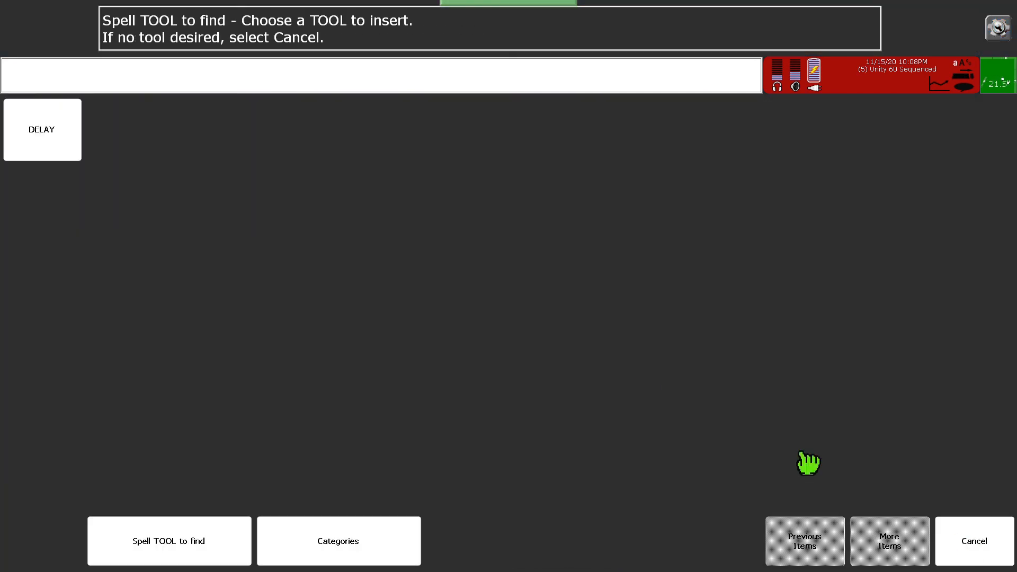
left_click(64, 136)
Set the delay time to 1.5 seconds and insert it before ‹ESC›enter
left_click(217, 130)
left_click(217, 130)
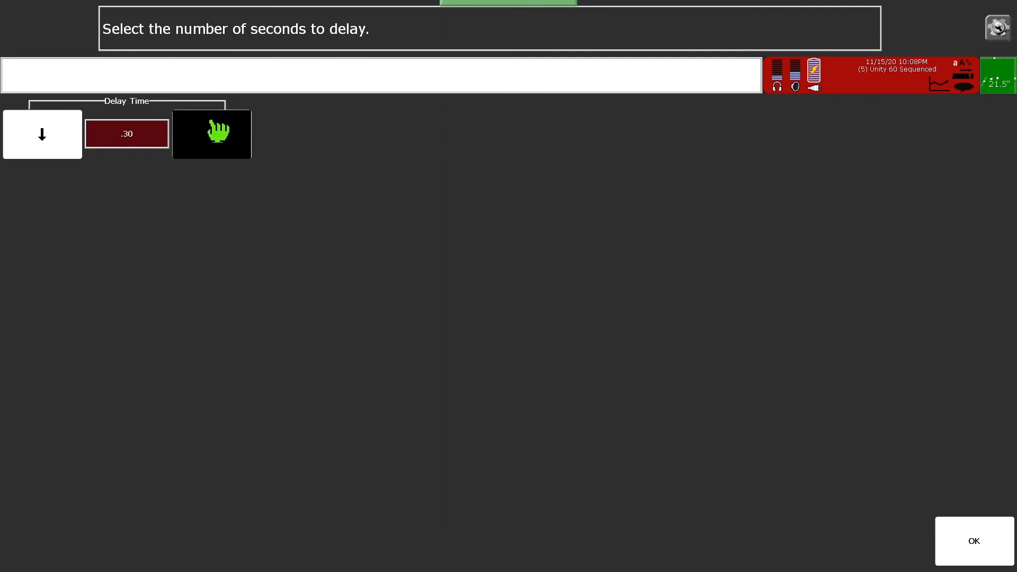
left_click(218, 130)
left_click(219, 132)
left_click(222, 135)
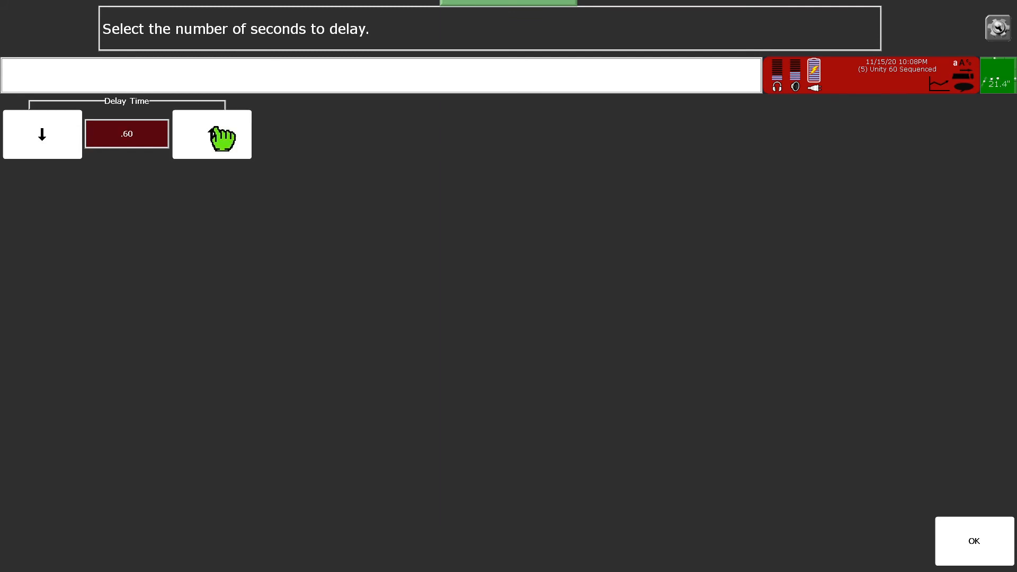
left_click(221, 136)
left_click(201, 133)
left_click(241, 133)
left_click(212, 142)
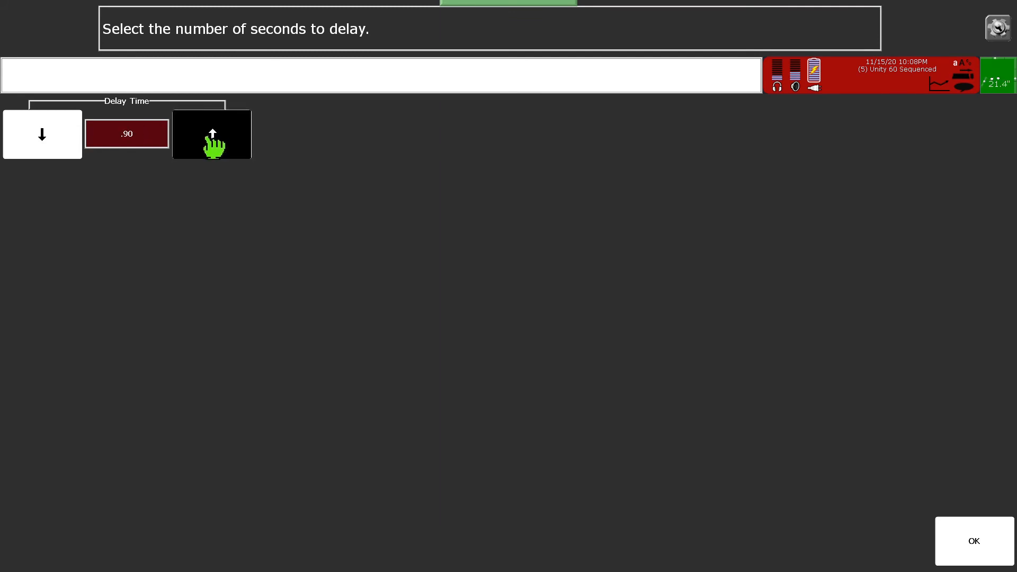
left_click(197, 139)
left_click(223, 137)
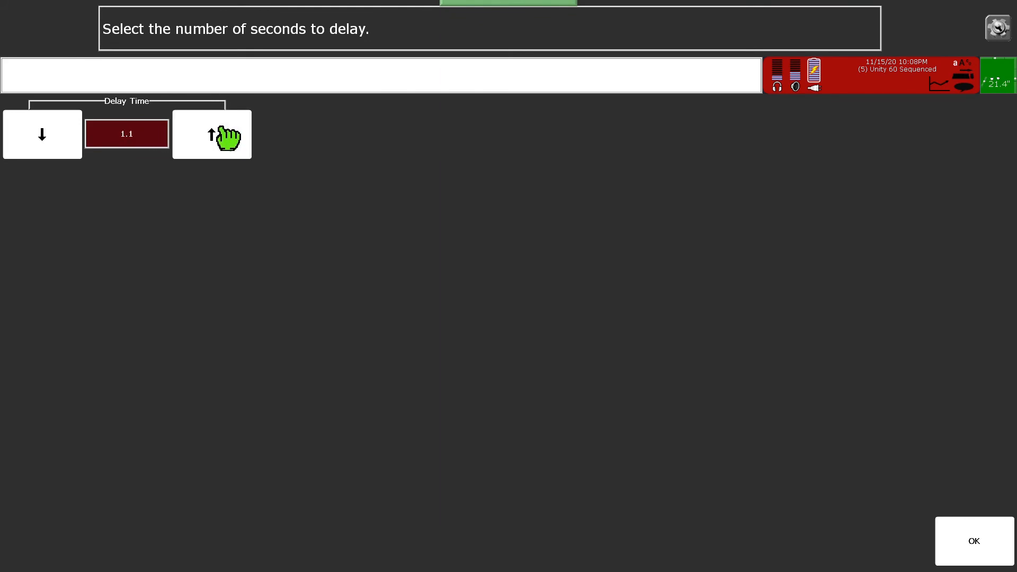
left_click(222, 135)
left_click(223, 134)
left_click(223, 132)
left_click(213, 131)
left_click(998, 543)
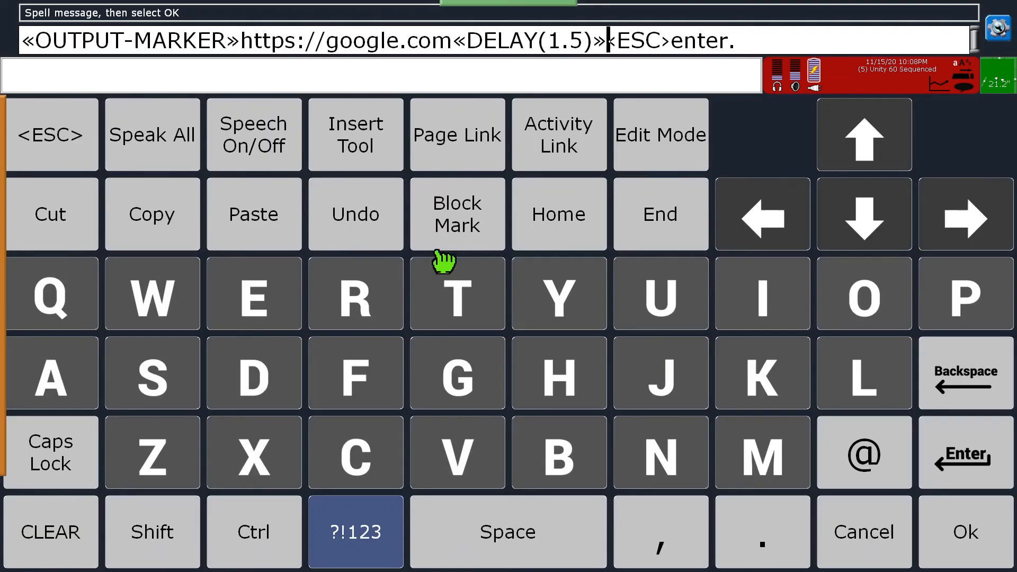
Save the edited GOOGLE.COM key message and run the key from its page
left_click(970, 524)
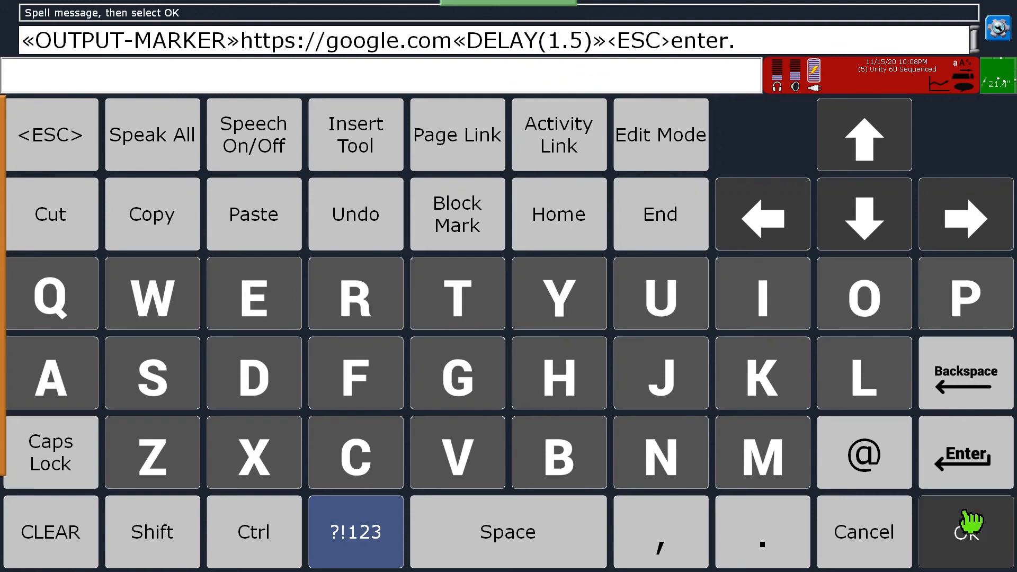
left_click(970, 543)
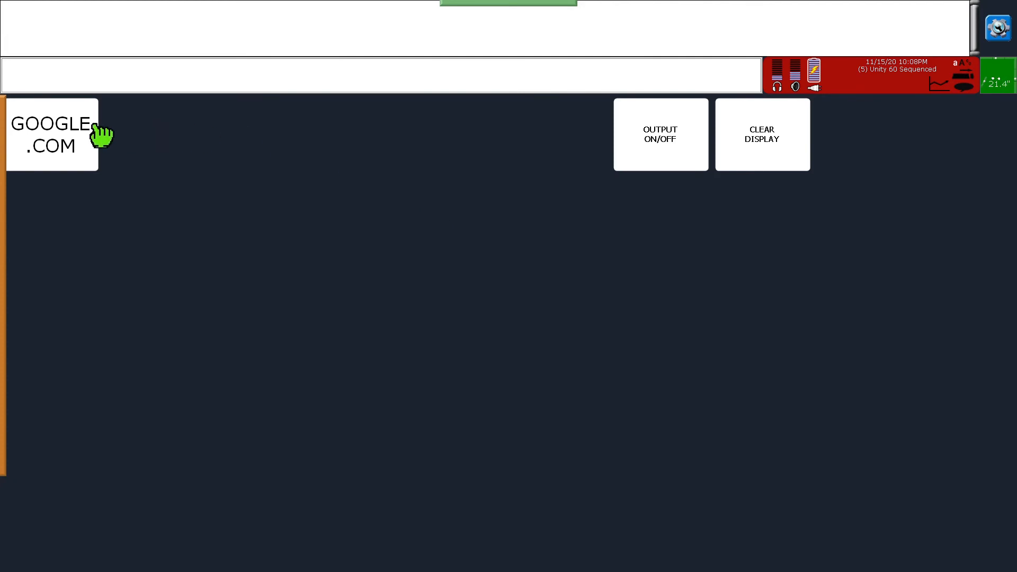
left_click(64, 145)
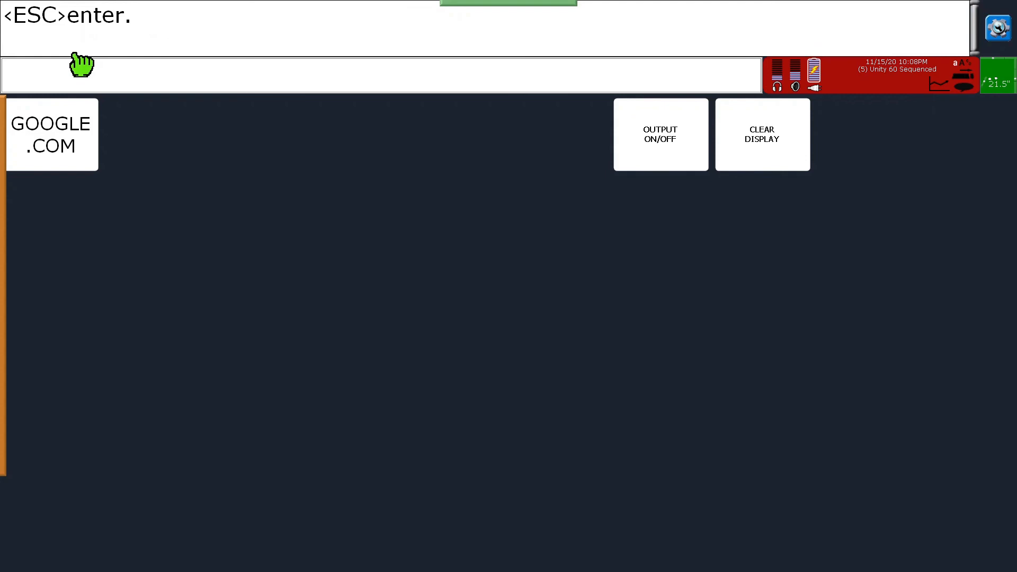
Reopen the GOOGLE.COM key on the OUTPUT MARKER page and open its message for spelling
left_click(9, 236)
left_click(182, 209)
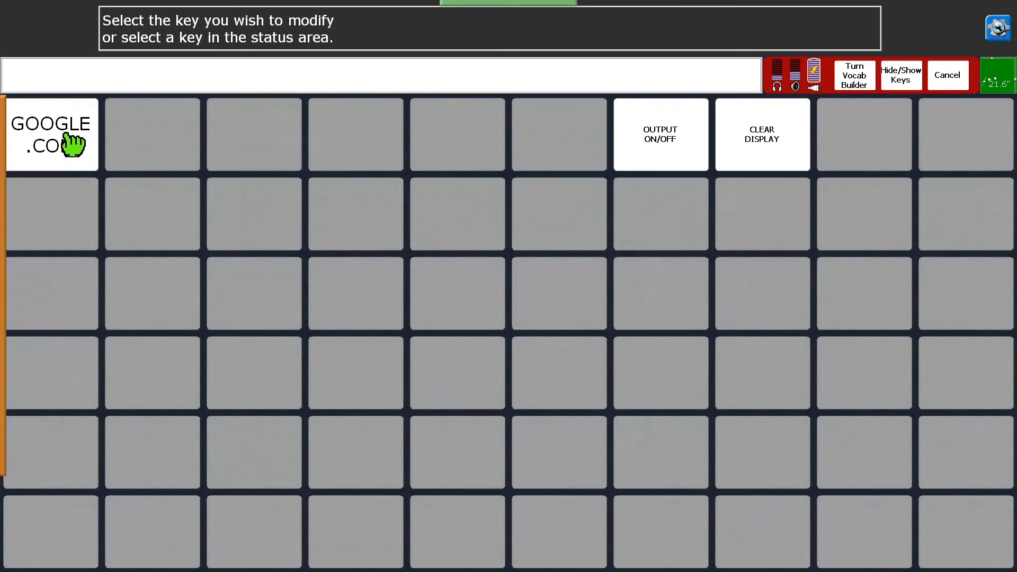
left_click(73, 145)
left_click(77, 293)
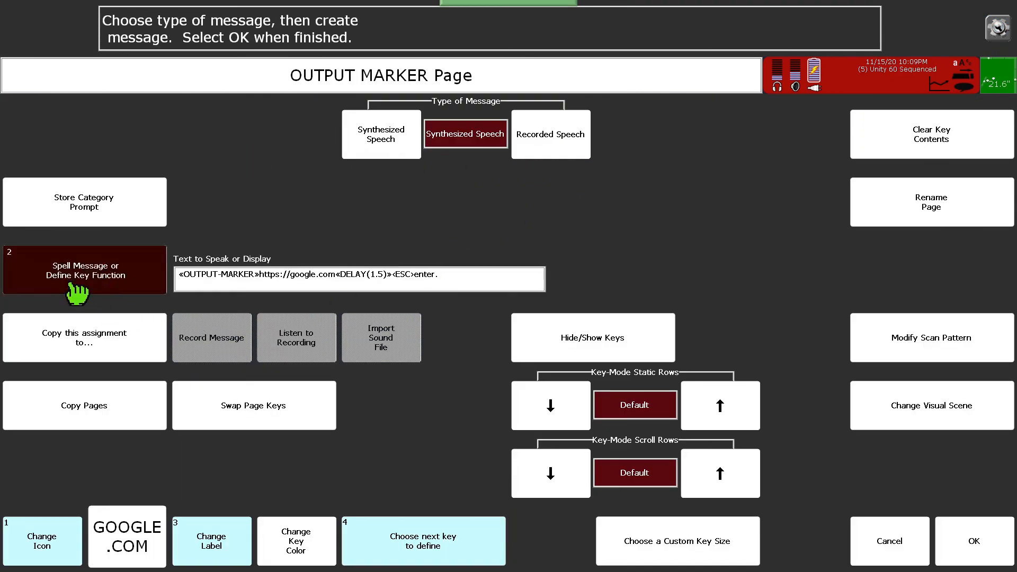
Insert a second OUTPUT-MARKER tool from the computer access category between DELAY(1.5) and ‹ESC›enter in the message
left_click(768, 223)
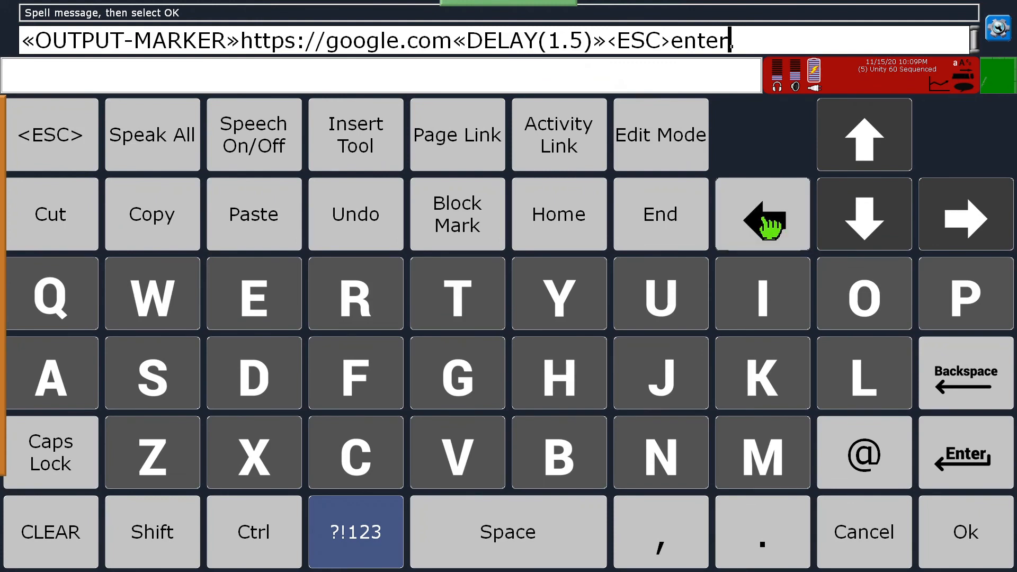
left_click(769, 222)
left_click(769, 223)
left_click(768, 222)
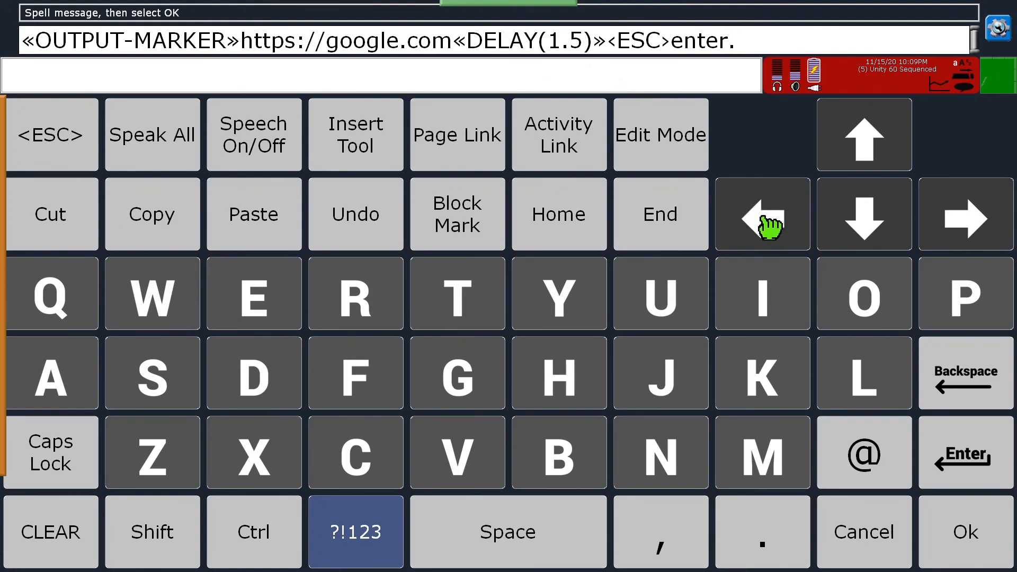
left_click(768, 223)
left_click(768, 222)
left_click(768, 222)
left_click(383, 144)
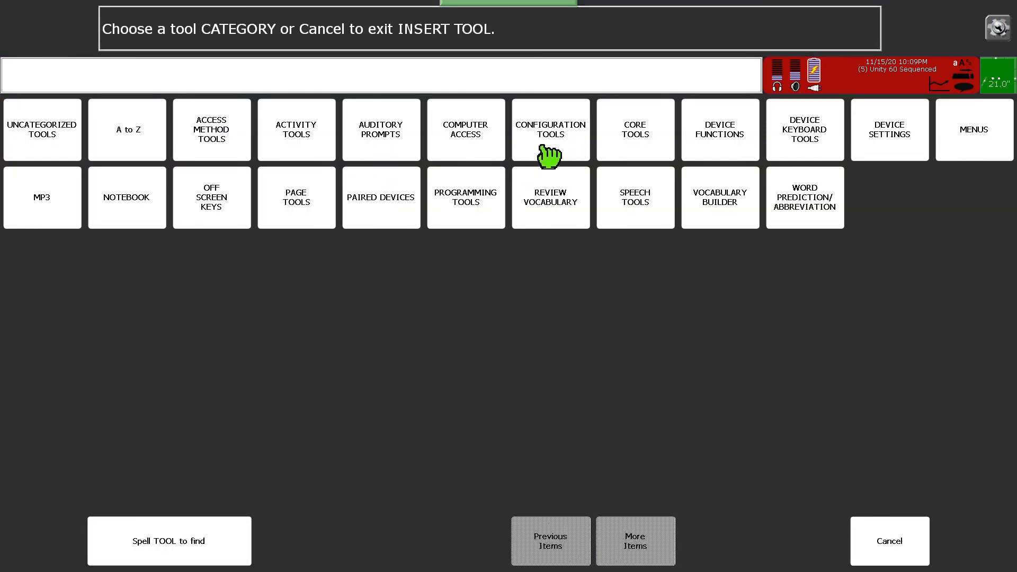
left_click(474, 127)
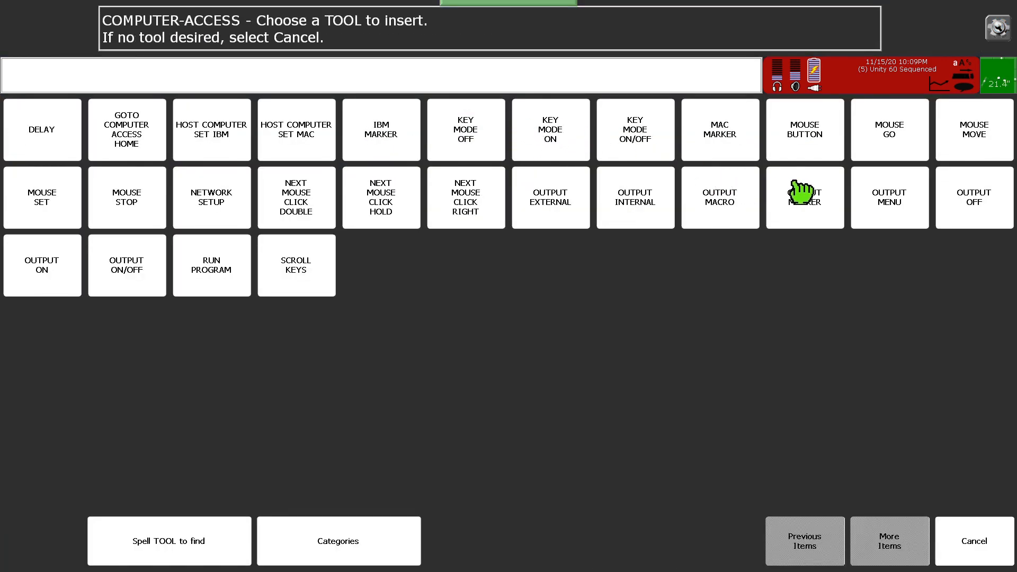
left_click(801, 192)
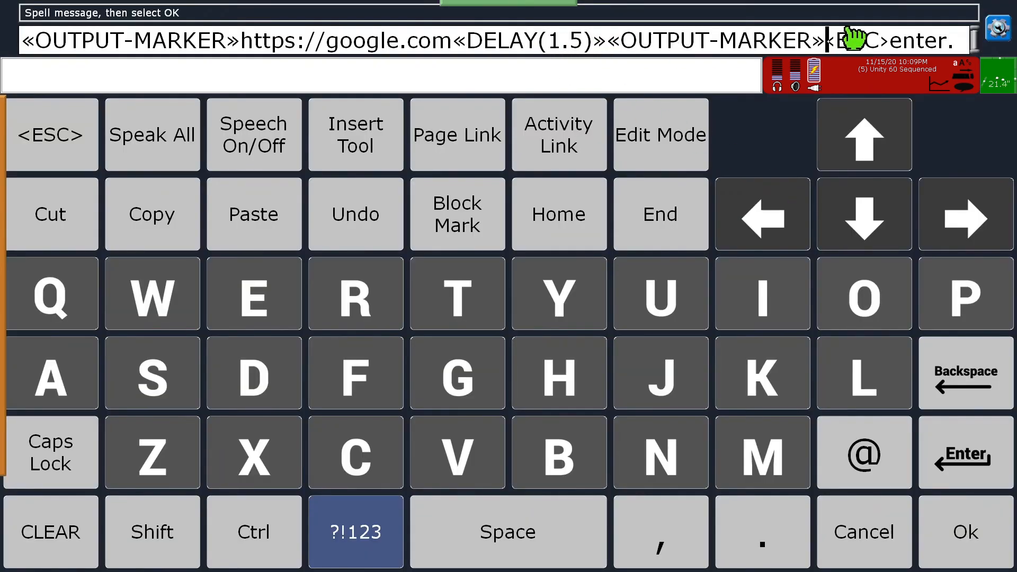
Save the GOOGLE.COM key with its second output marker and test the key on a cleared display
left_click(957, 556)
left_click(958, 540)
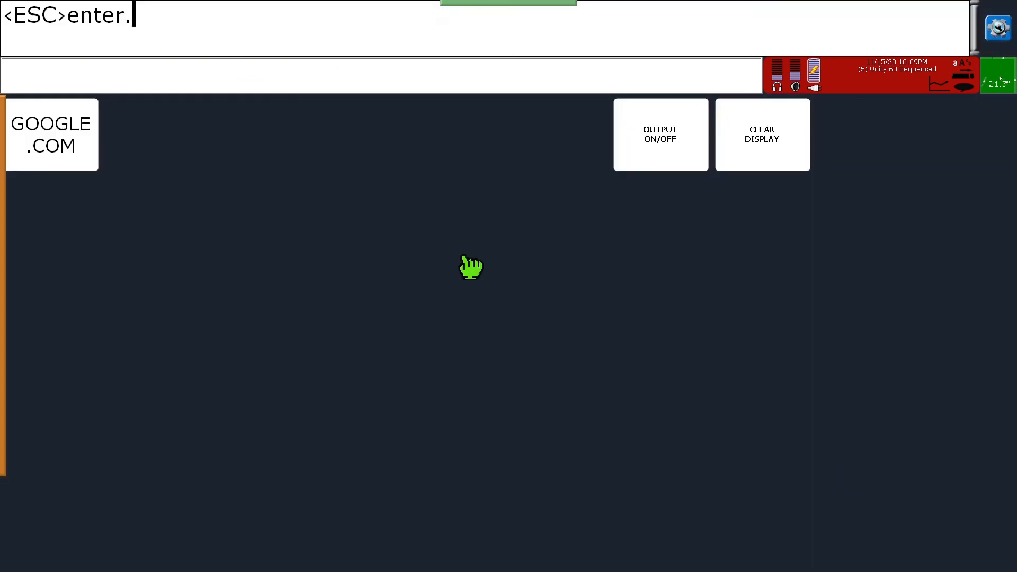
left_click(772, 134)
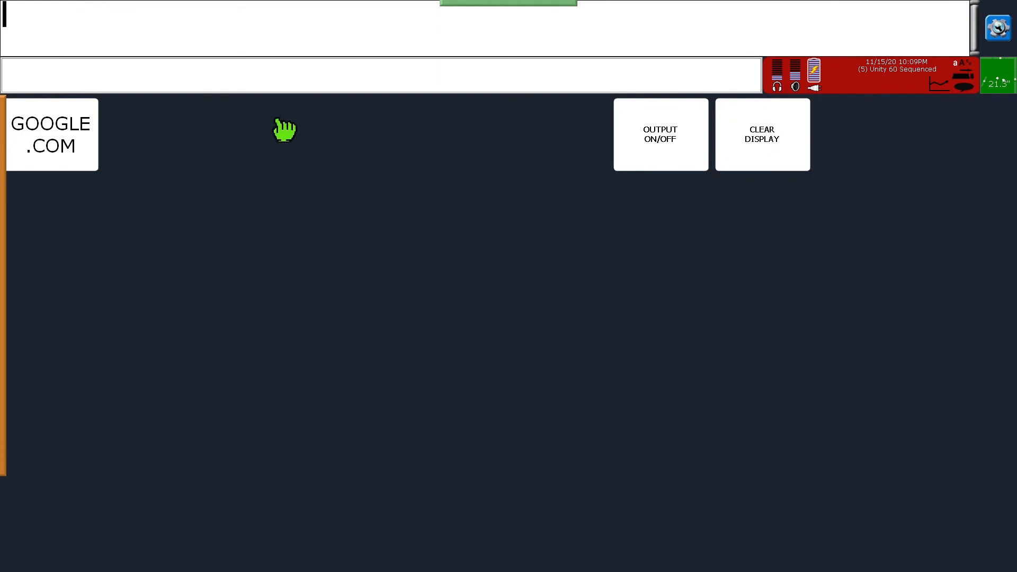
left_click(42, 137)
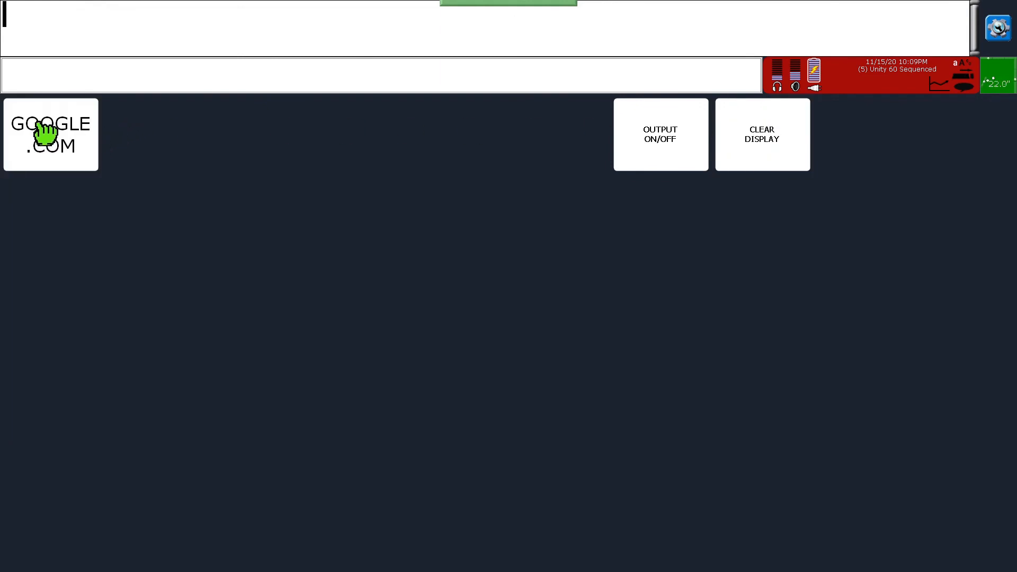